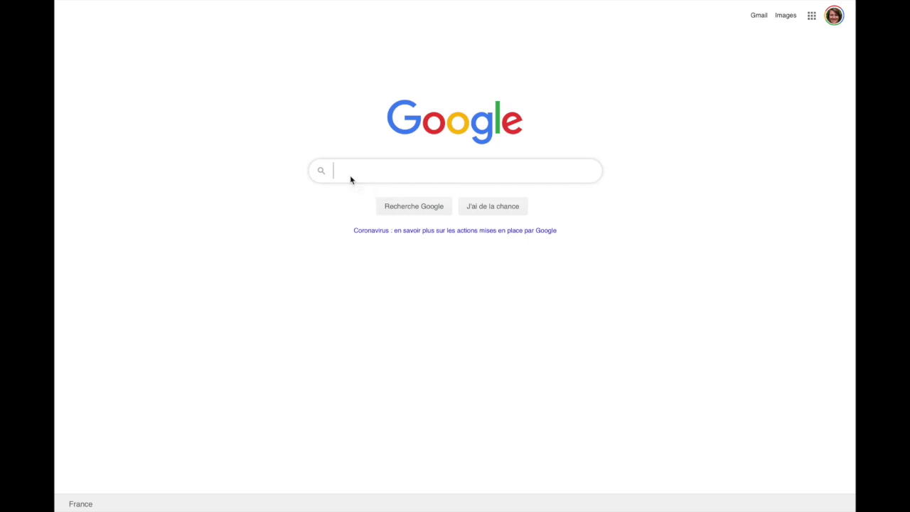
Step: Search Google for 'arena versailles' and open the 'portail ARENA - Iprof' result
text(ar)
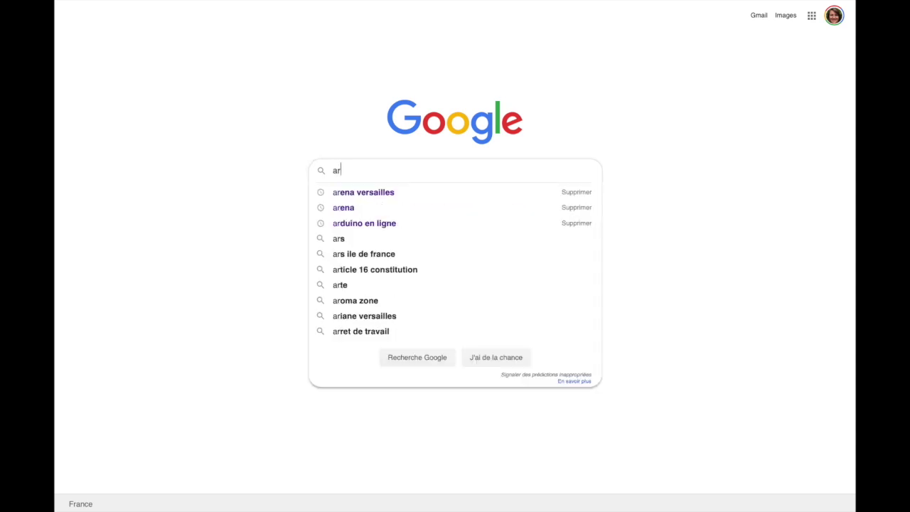
text(ena)
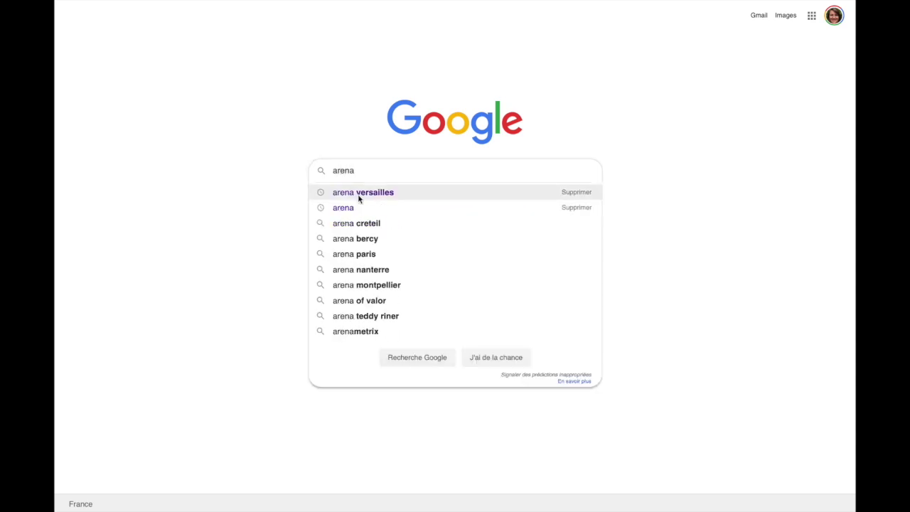
click(357, 196)
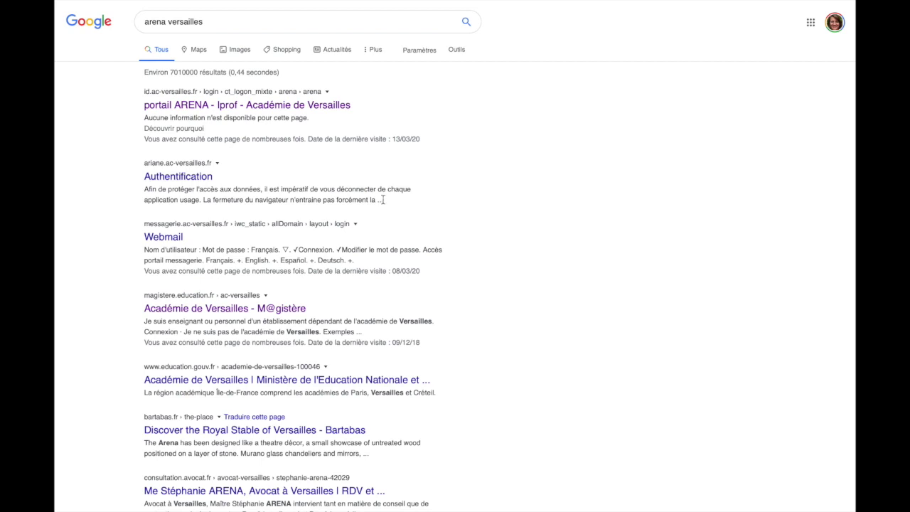
click(160, 108)
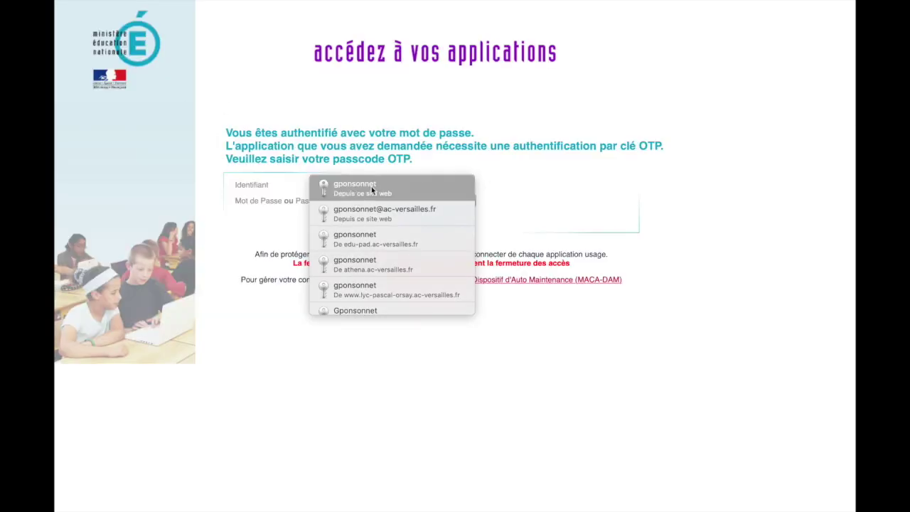
Step: Sign in to ARENA with the saved autofill login and submit with Valider
click(371, 186)
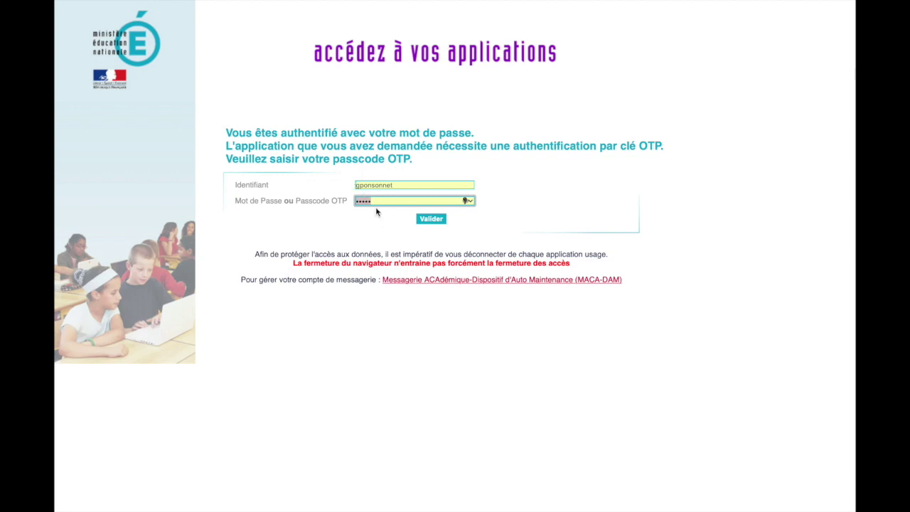
click(432, 219)
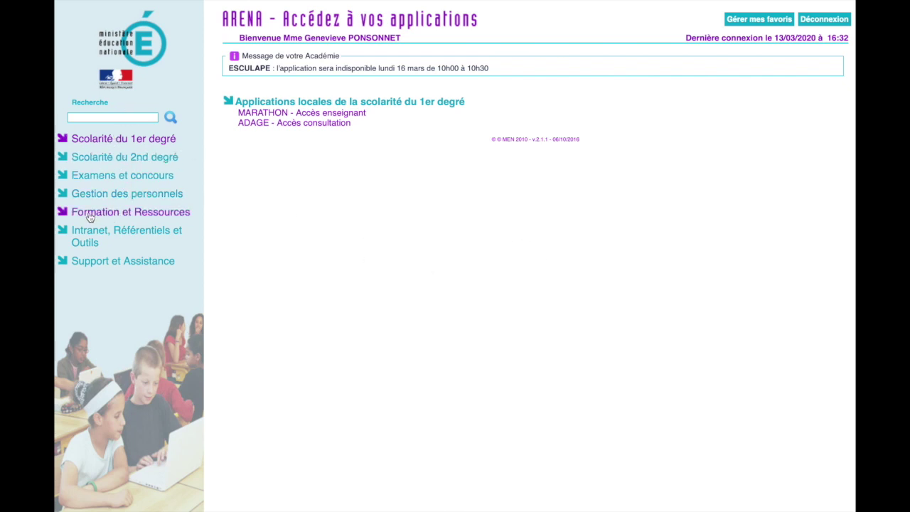
Step: Go to Formation et Ressources and open the 'Plate-forme de classes virtuelles'
click(172, 215)
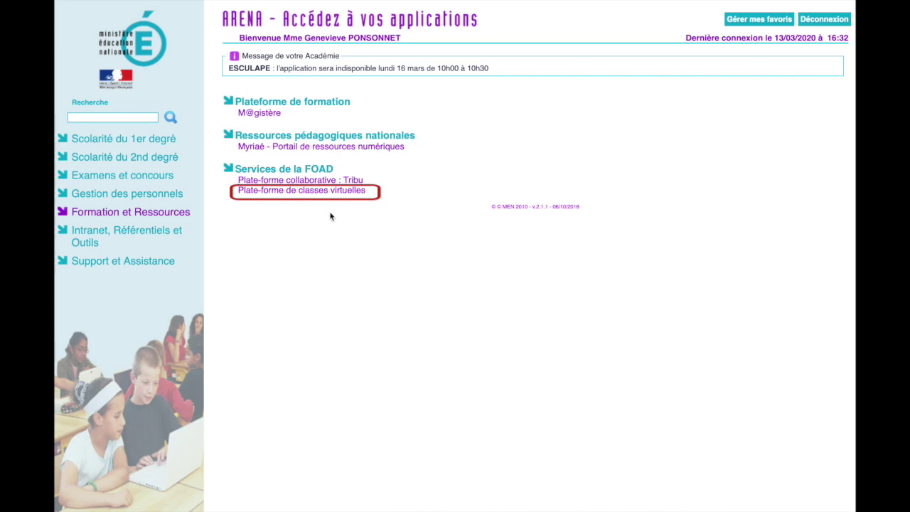
click(302, 191)
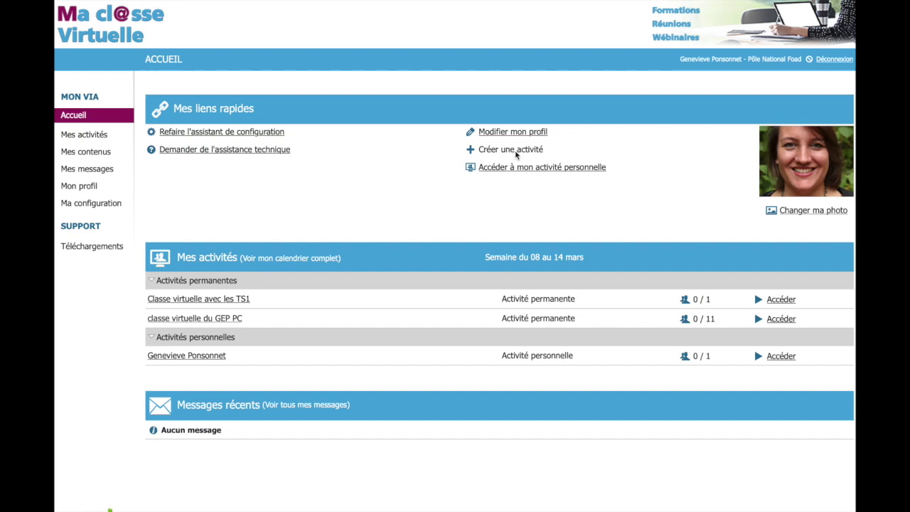
Step: Create an activity titled 'Classe virtuelle des 205' and mark it Permanente
click(517, 152)
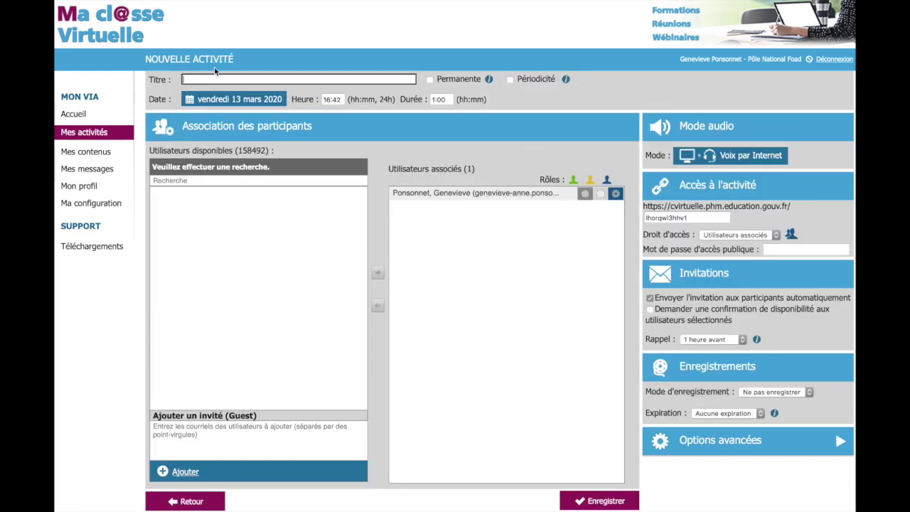
text(Classe virtuelle des 205)
click(429, 79)
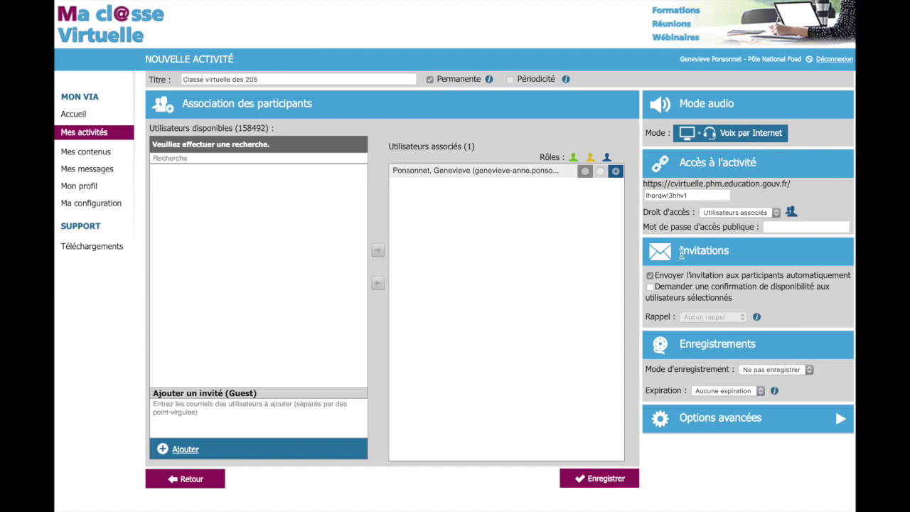
Step: Set the activity's Droit d'accès to Public and enter the public access password
click(722, 213)
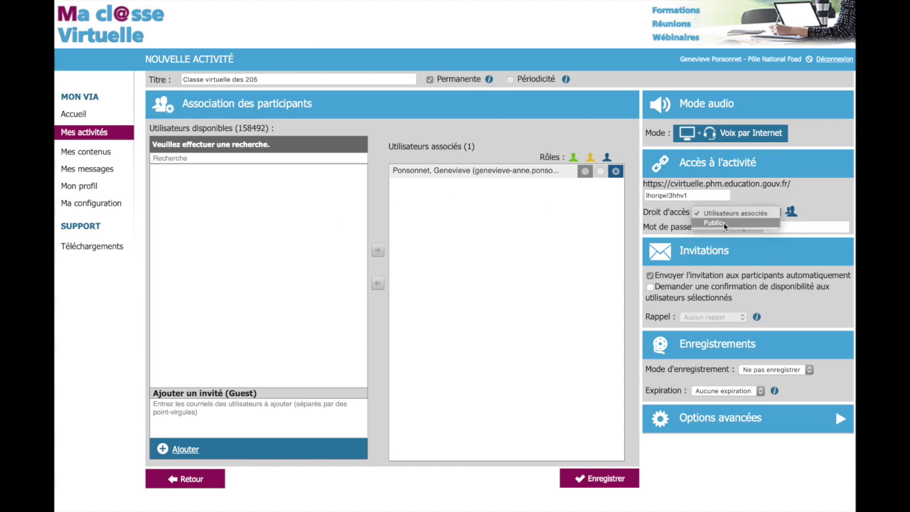
click(723, 222)
click(778, 227)
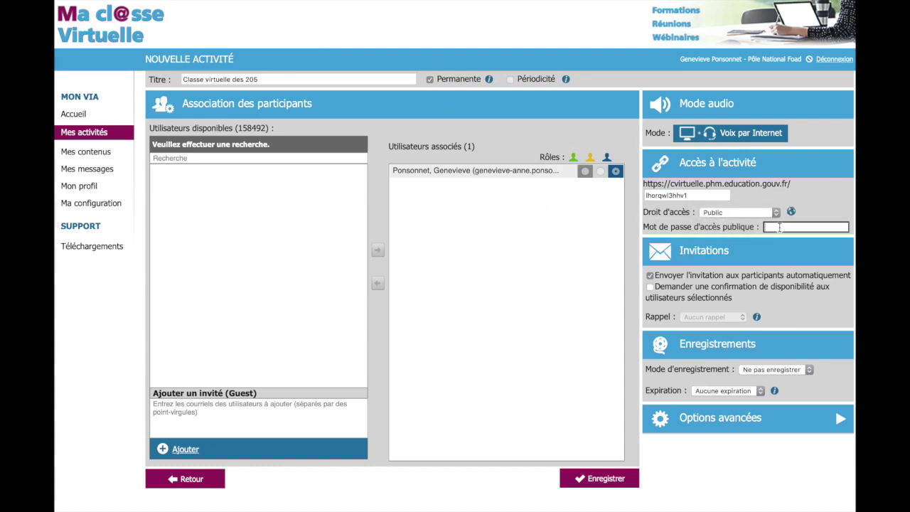
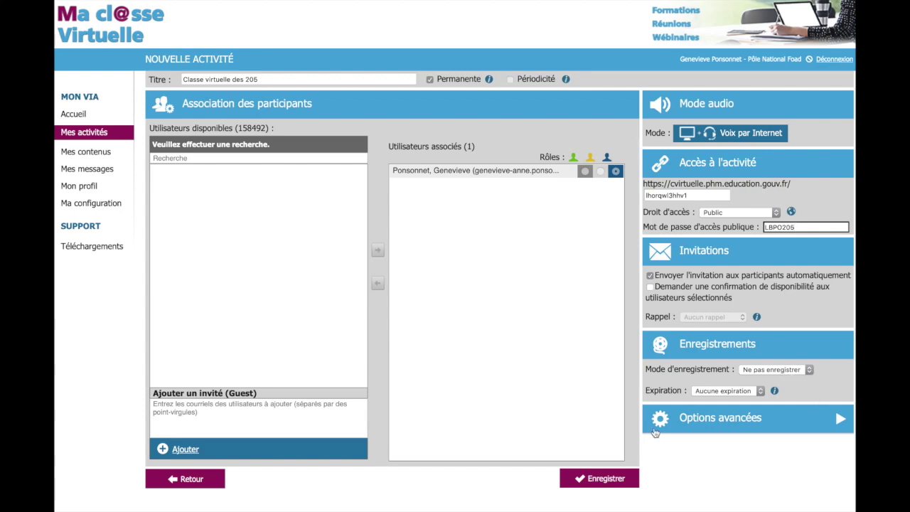
Step: Save the activity with Enregistrer and launch it with the Accéder button
click(609, 481)
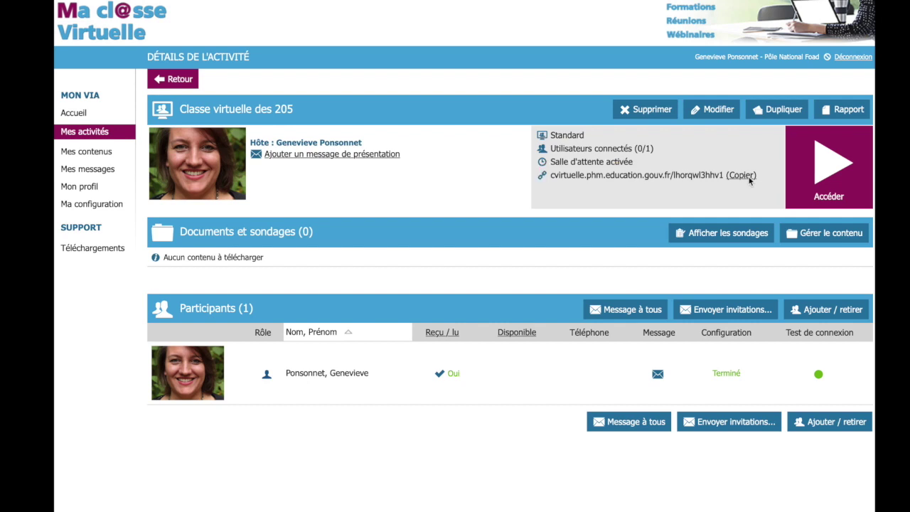
click(824, 169)
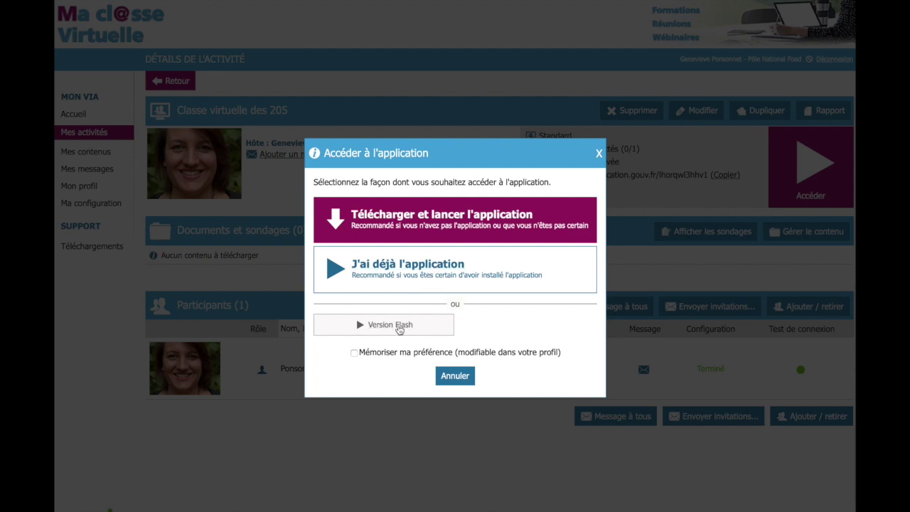
Step: Choose 'Version Flash' to launch the Classe virtuelle des 205 activity
click(400, 327)
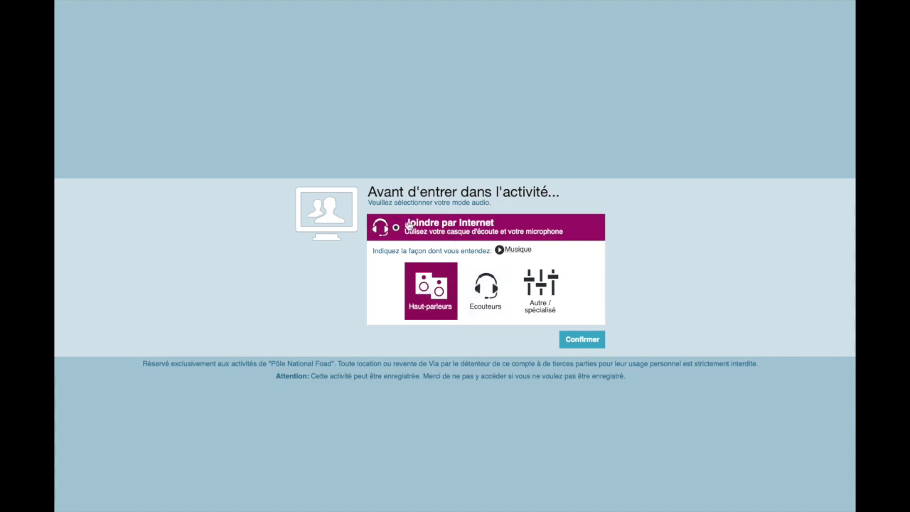
Step: Select Ecouteurs as the listening mode and confirm to enter the room
click(488, 292)
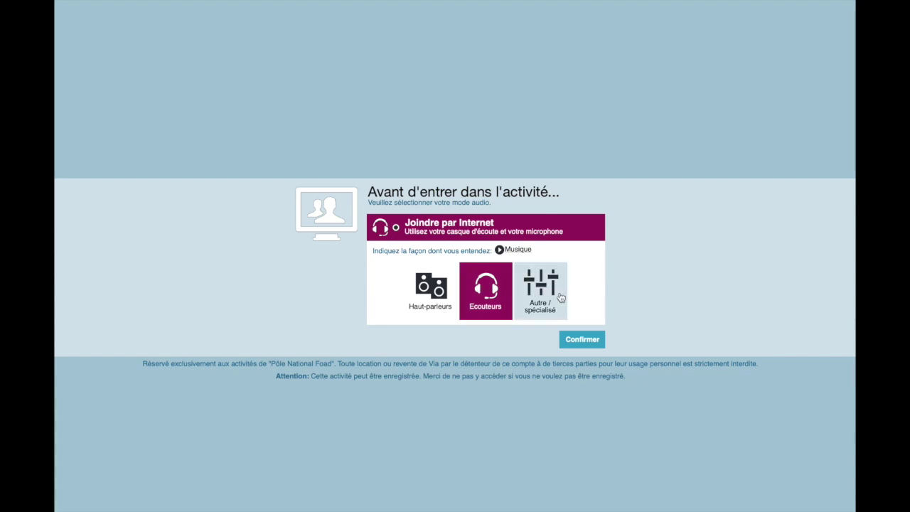
click(587, 341)
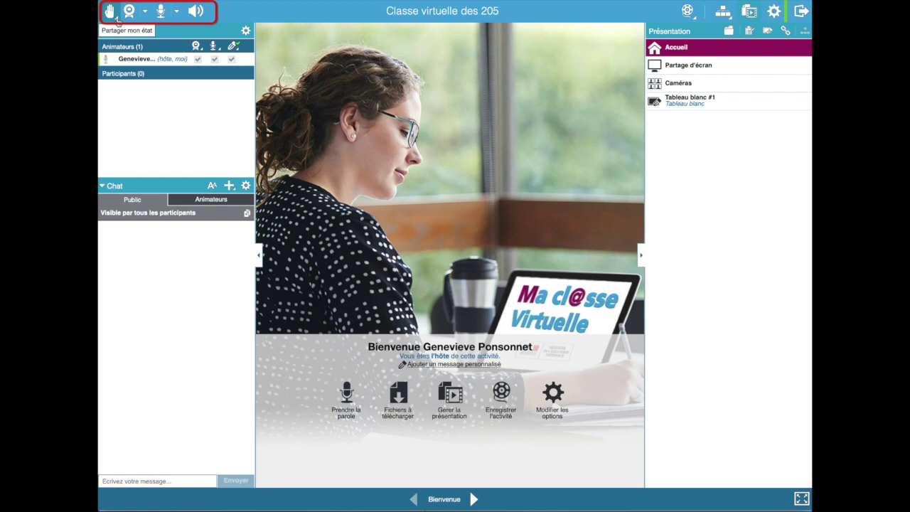
Step: Raise the hand, reset the status to 'Aucun état', then open the microphone audio options
click(110, 12)
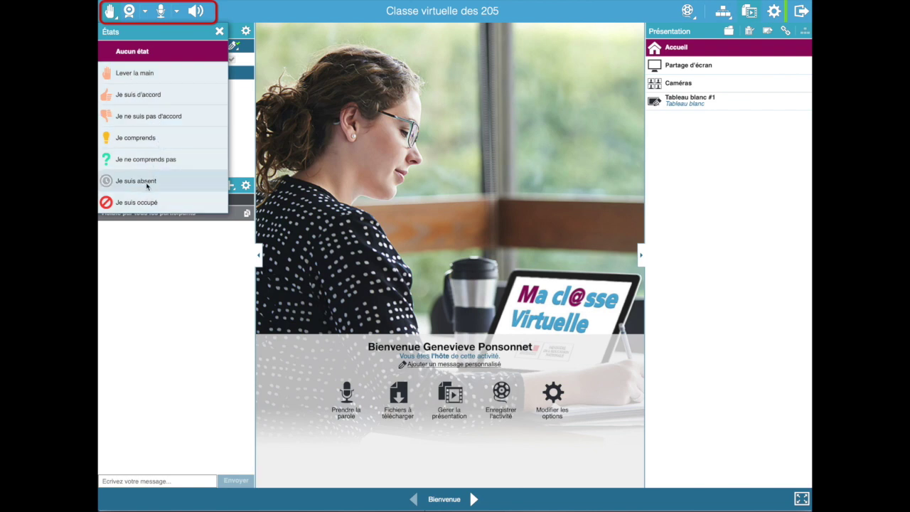
click(135, 74)
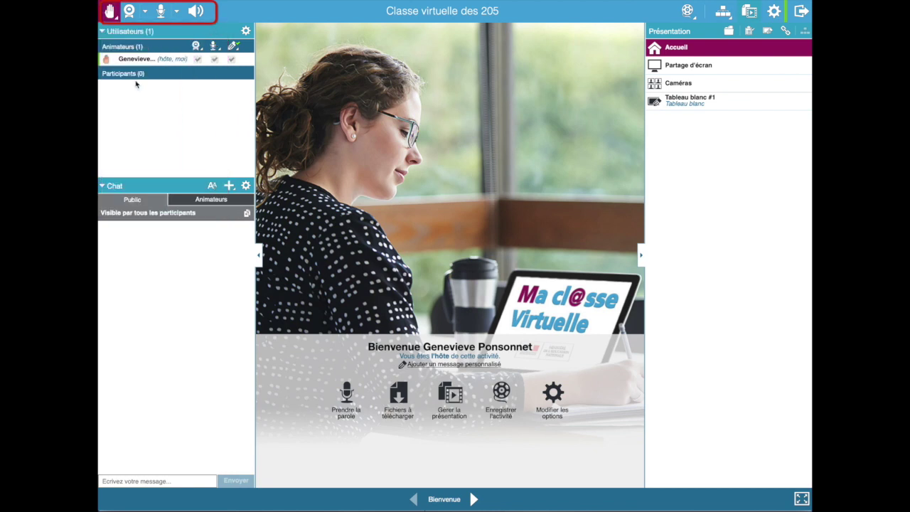
click(113, 14)
click(131, 53)
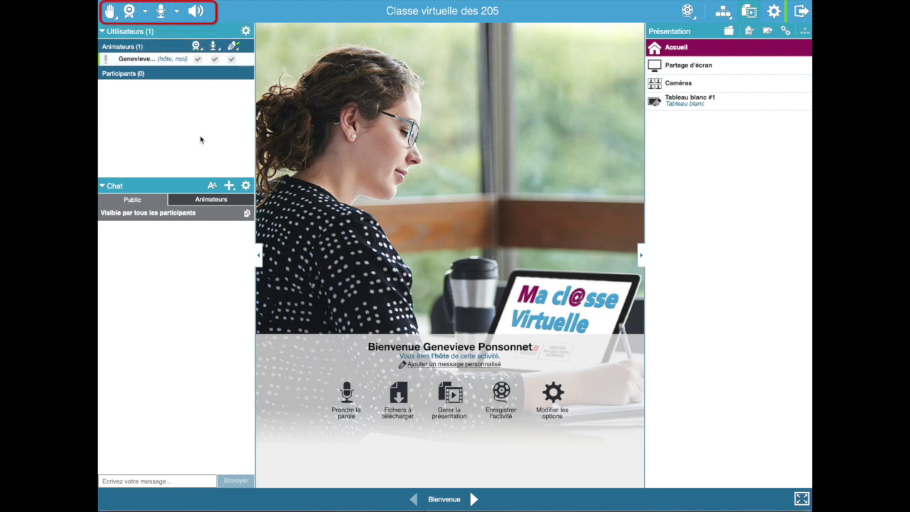
click(177, 13)
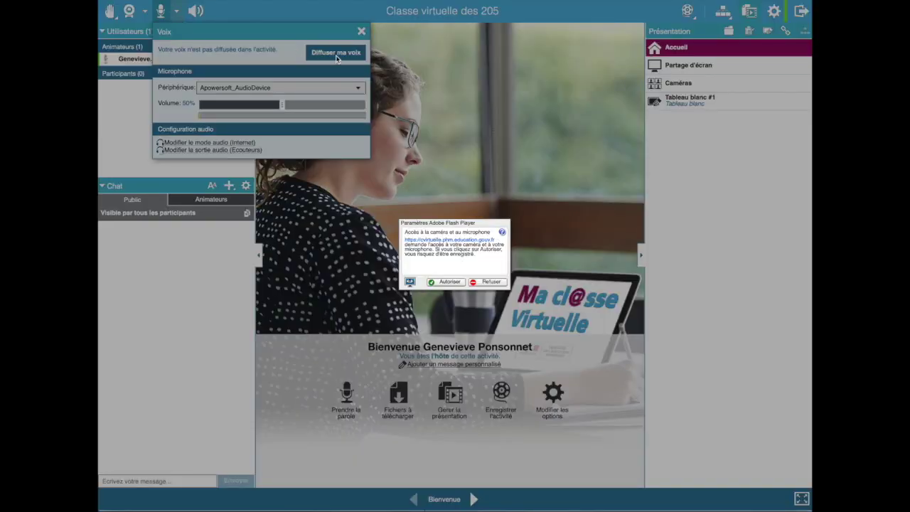
Step: Allow Flash camera and microphone access and turn on 'Diffuser ma voix'
click(450, 282)
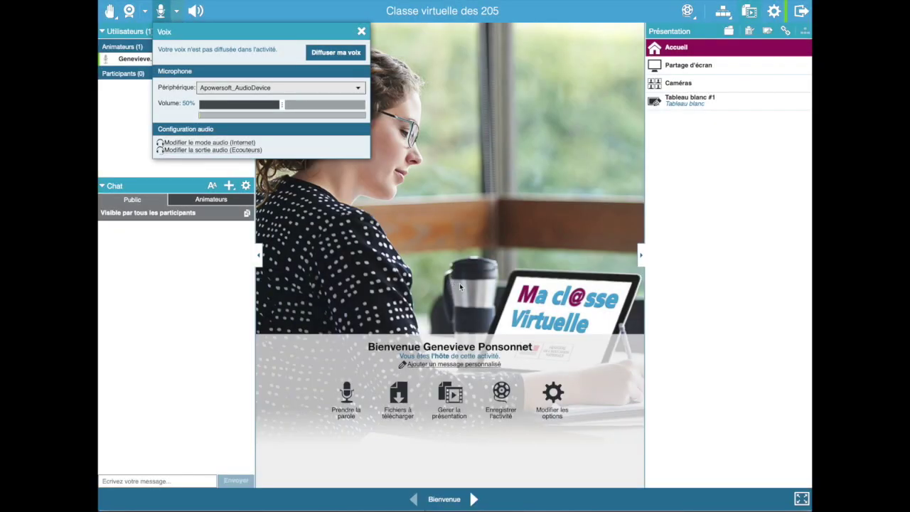
click(336, 57)
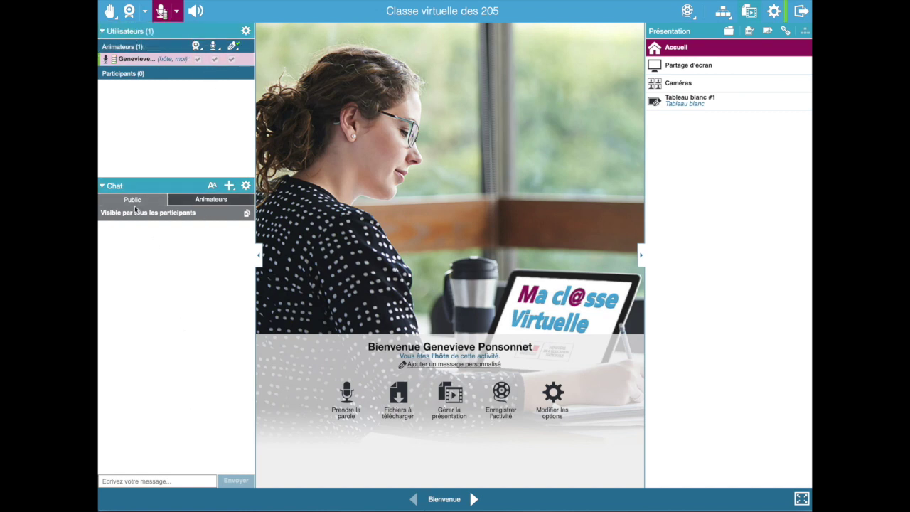
Step: Send the message 'Bonjour' to everyone in the public chat
click(135, 480)
text(Bonjour)
key(Return)
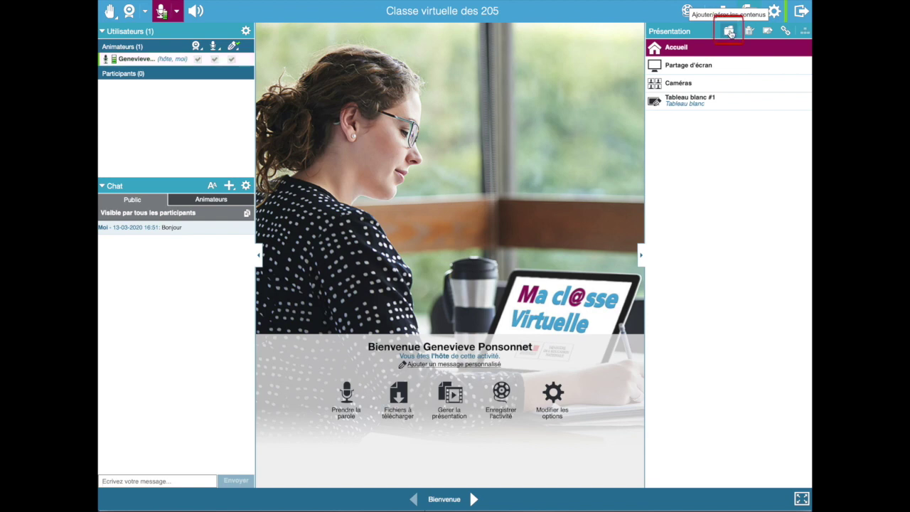
Step: Display the blank Tableau blanc #1 on the stage, then reopen the activity content manager
click(729, 32)
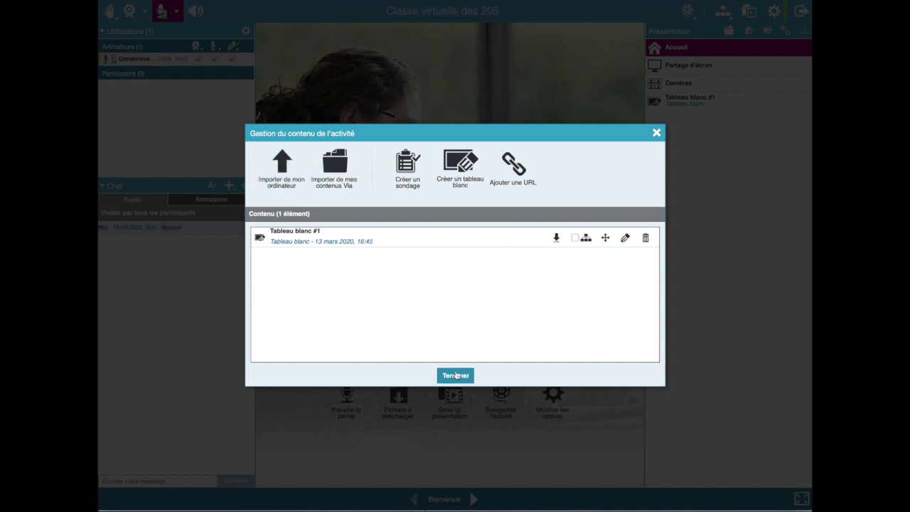
click(455, 375)
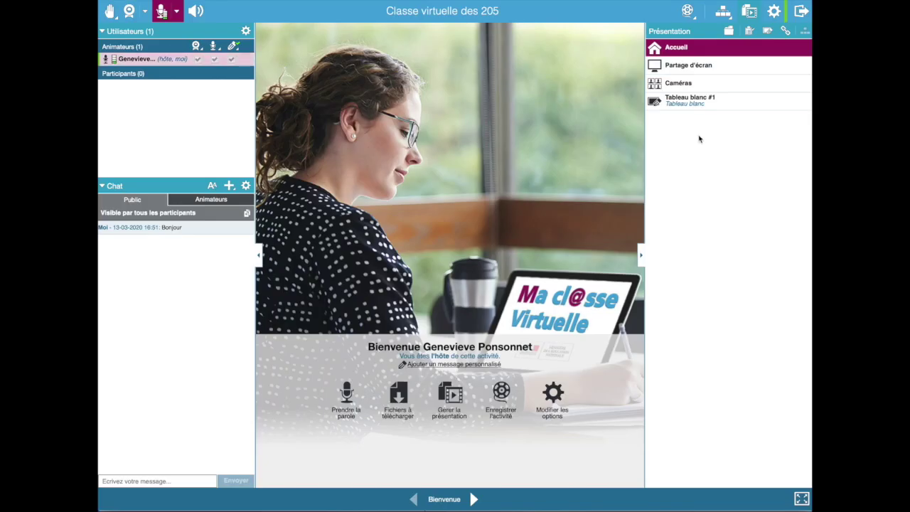
click(693, 101)
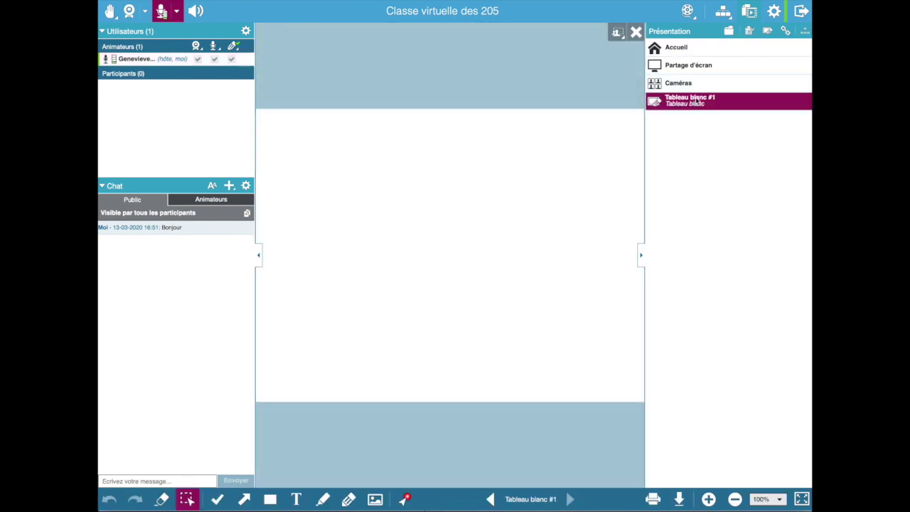
click(729, 31)
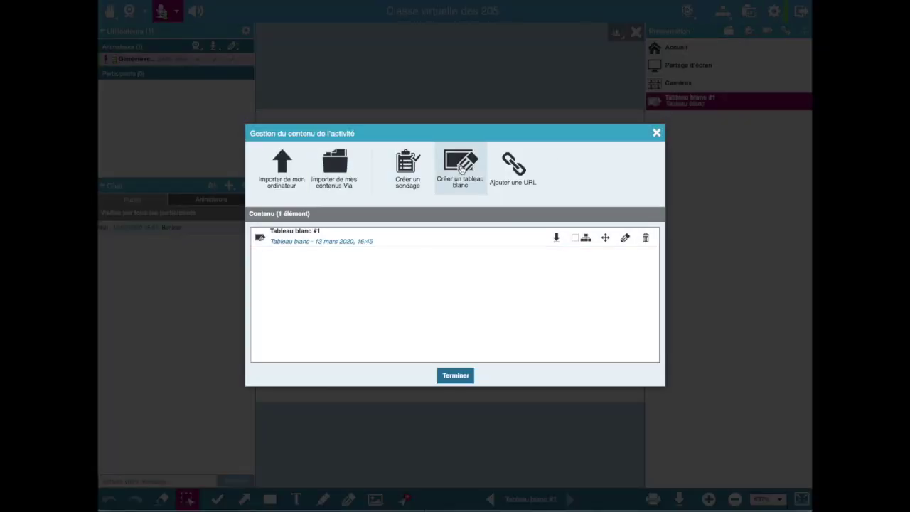
Step: Create a new whiteboard named 'Tableau blanc #2' and close the content manager
click(465, 162)
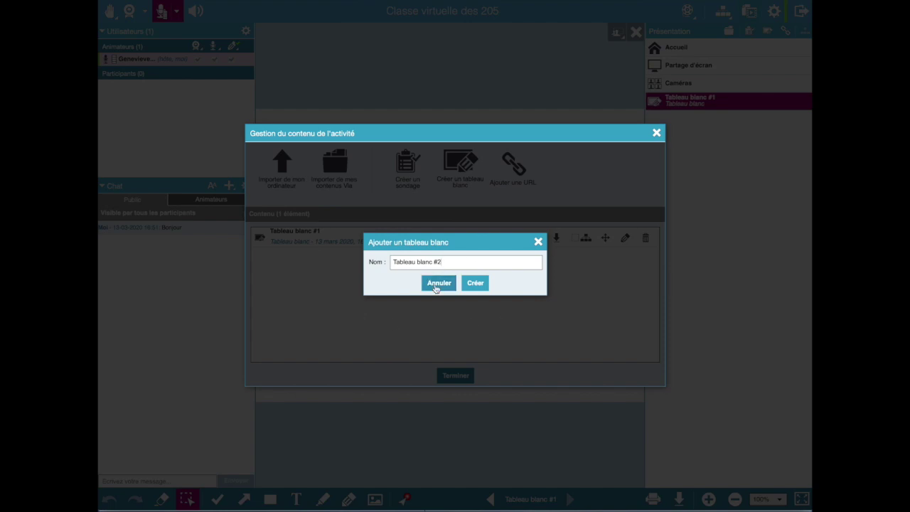
click(477, 283)
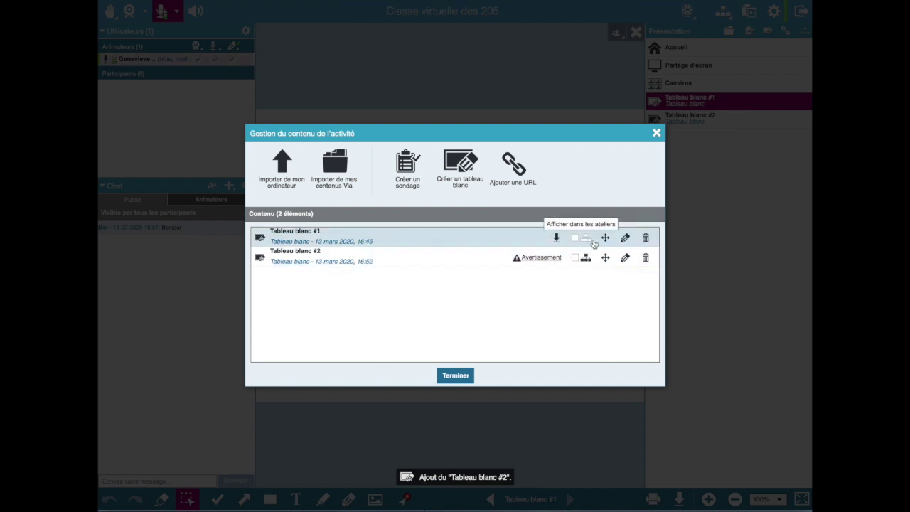
click(455, 377)
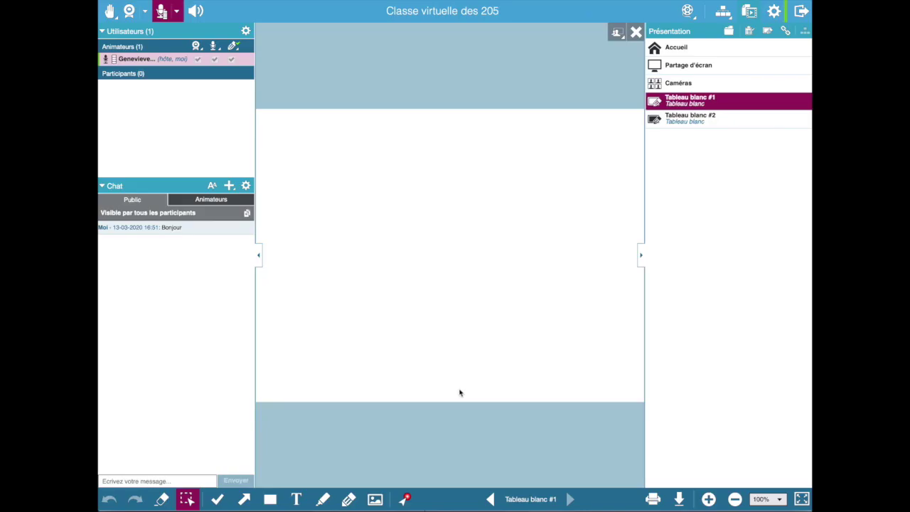
Step: Return to Tableau blanc #1 and place a text box near the board's centre
click(692, 117)
click(695, 101)
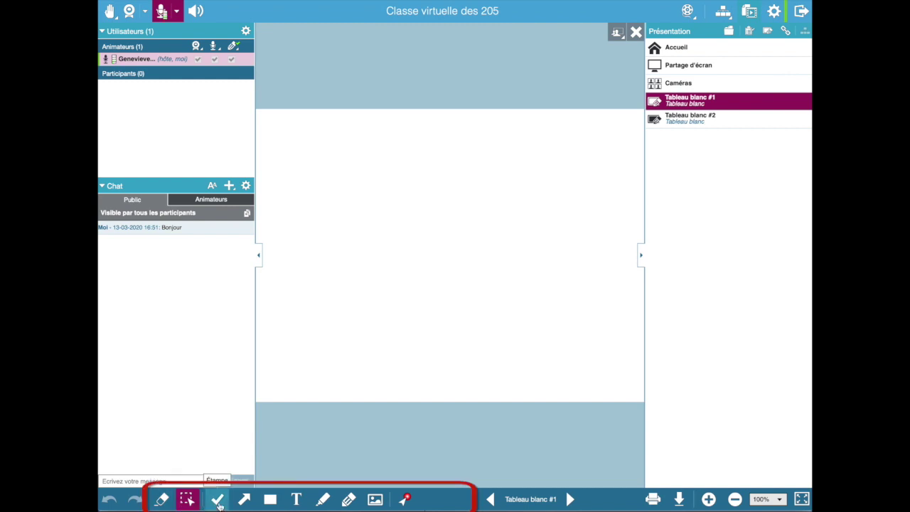
click(296, 499)
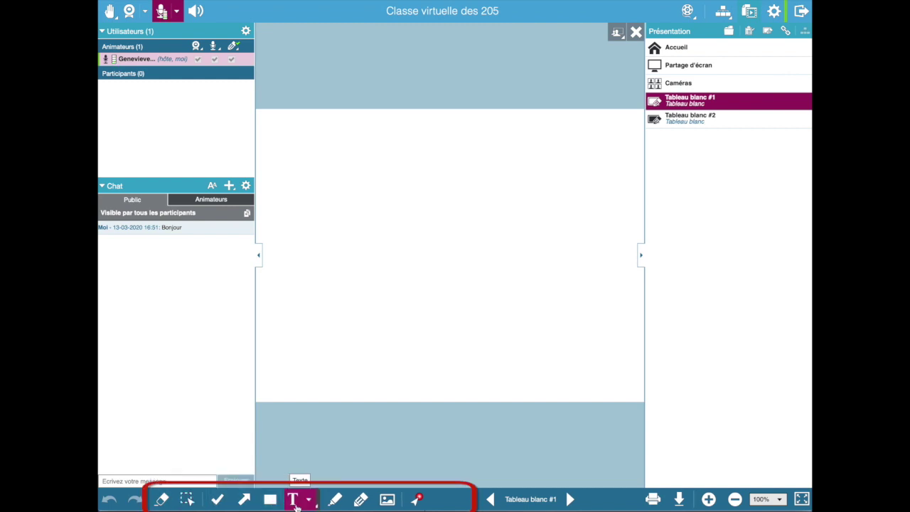
click(432, 201)
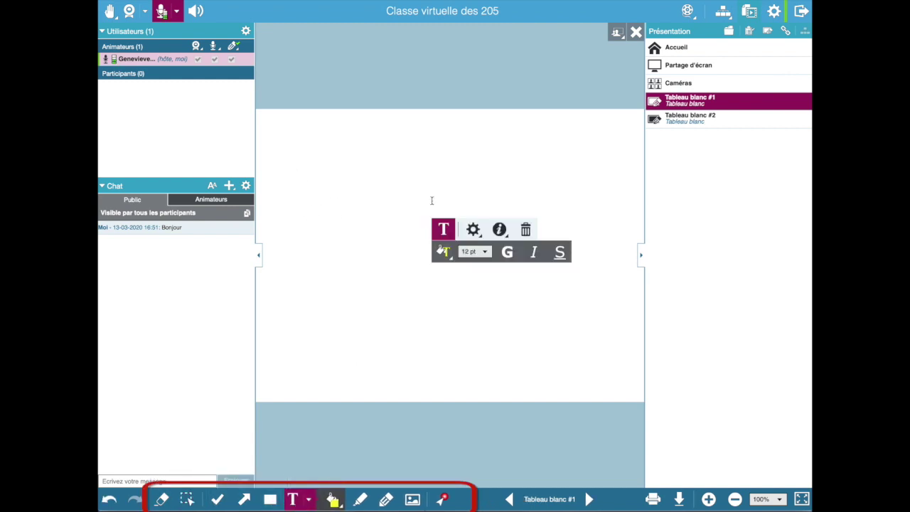
Step: Set the text colour to red and type 'Mot clé'
click(442, 252)
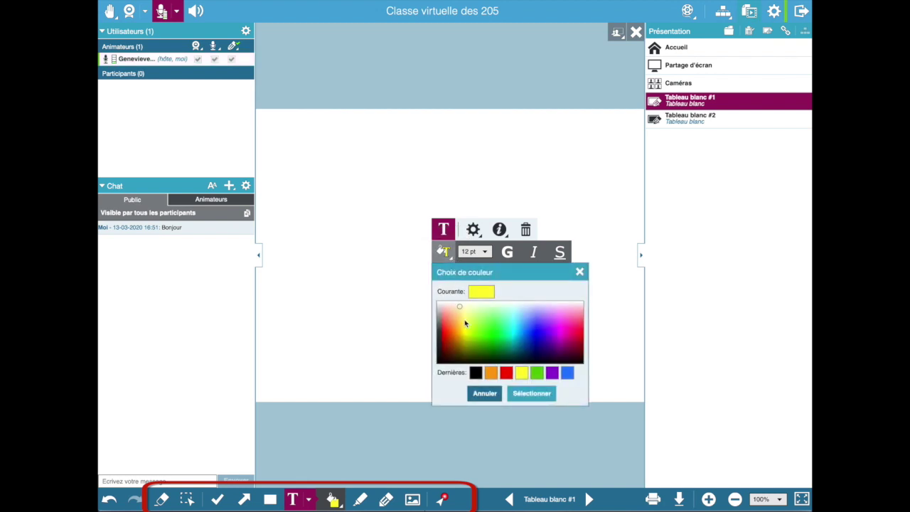
click(446, 333)
click(529, 403)
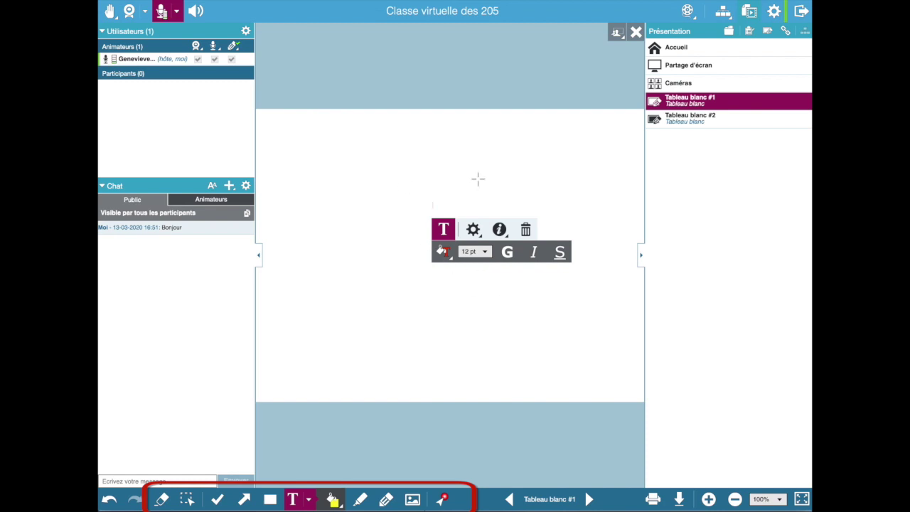
text(Mot clé)
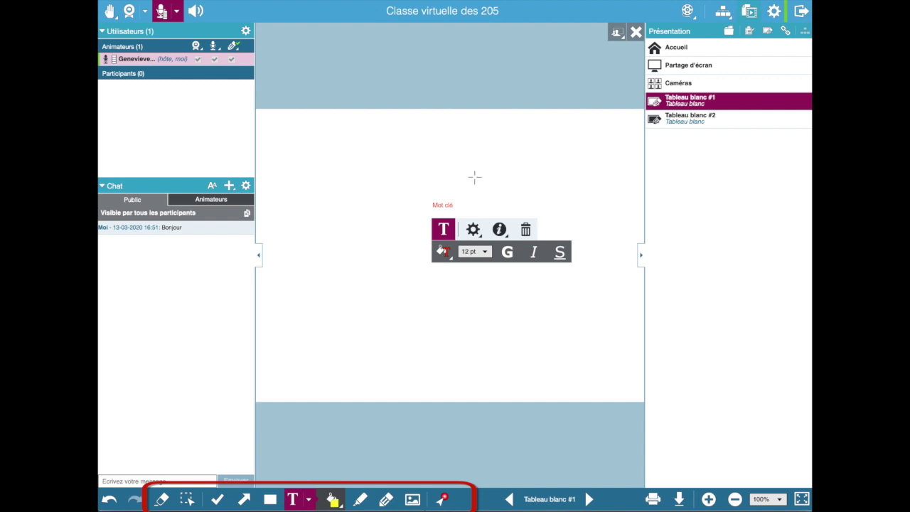
Step: Draw a yellow arrow pointing up at 'Mot clé' and handwrite 'hello' to its left
click(244, 499)
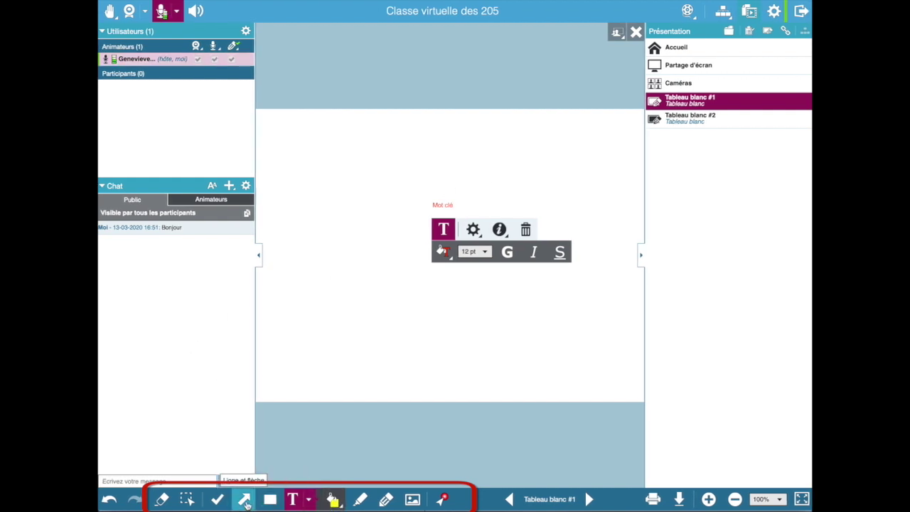
drag(378, 328, 432, 250)
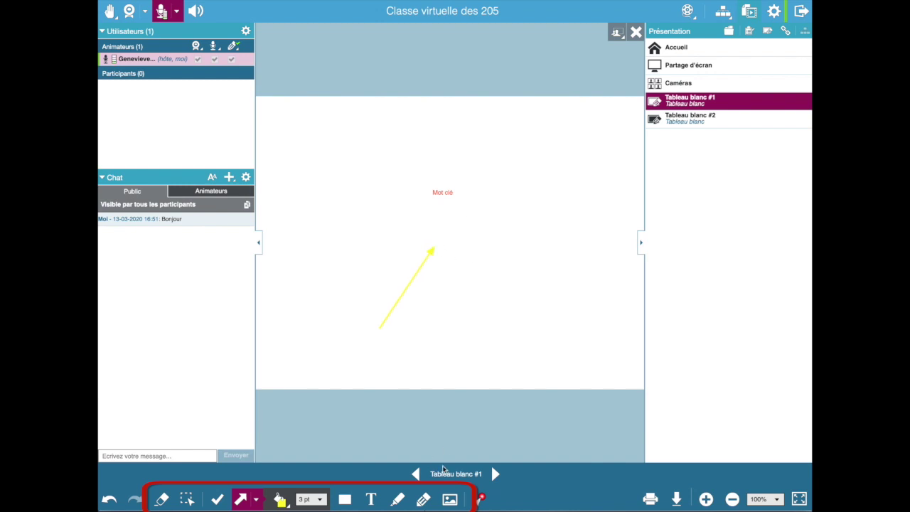
click(423, 499)
mouse_move(297, 245)
mouse_down()
mouse_move(356, 243)
mouse_move(392, 228)
mouse_up()
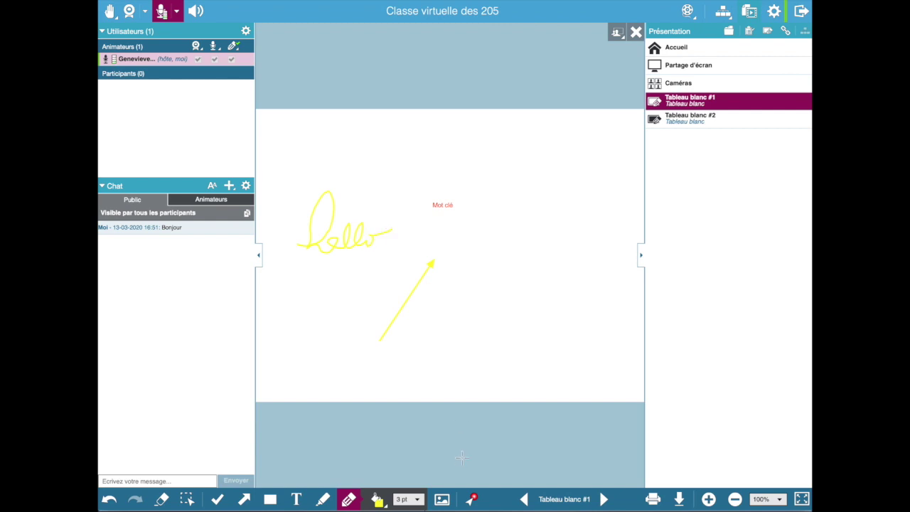
click(473, 499)
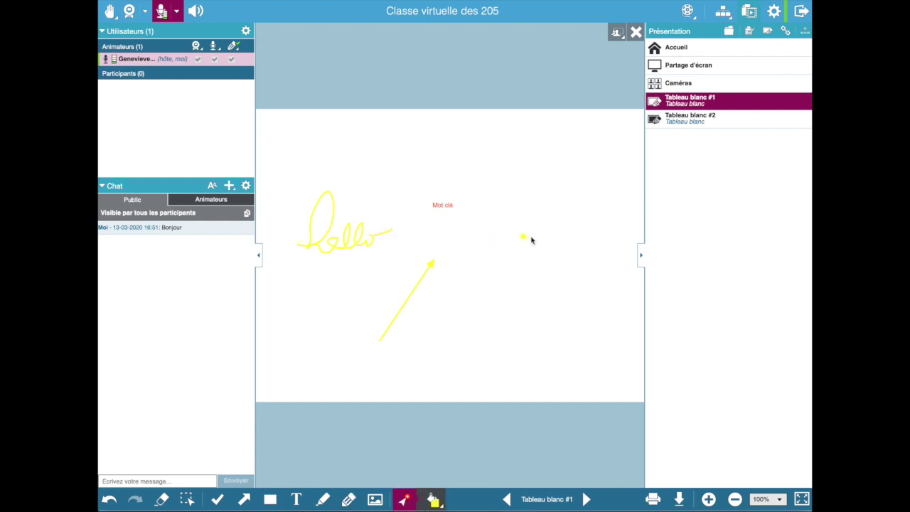